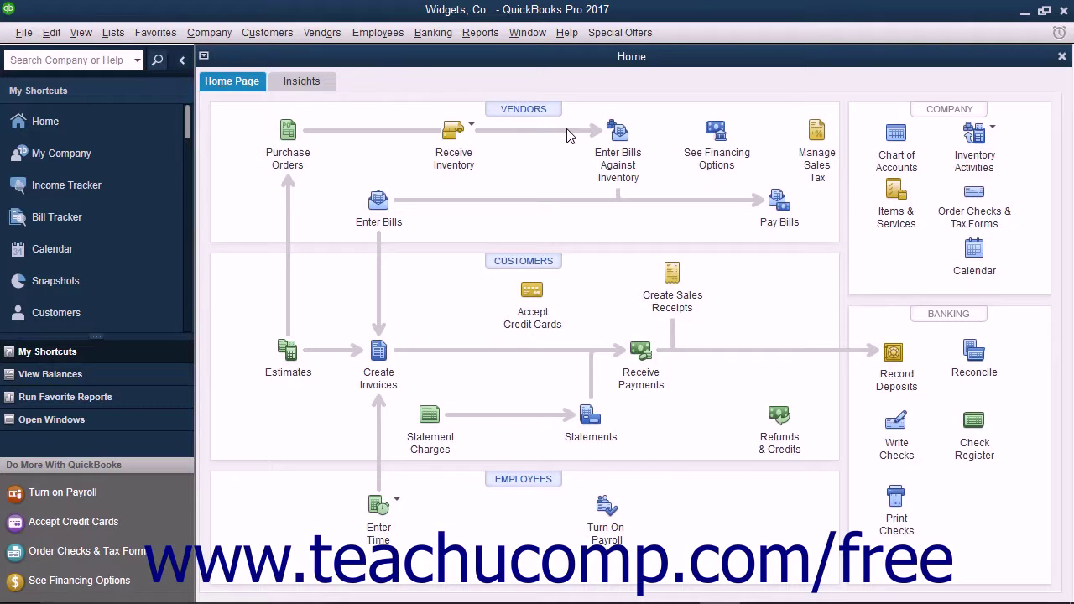
# - Open the Chart of Accounts and review the listed accounts and the commands available for managing them
pyautogui.click(116, 34)
pyautogui.click(120, 55)
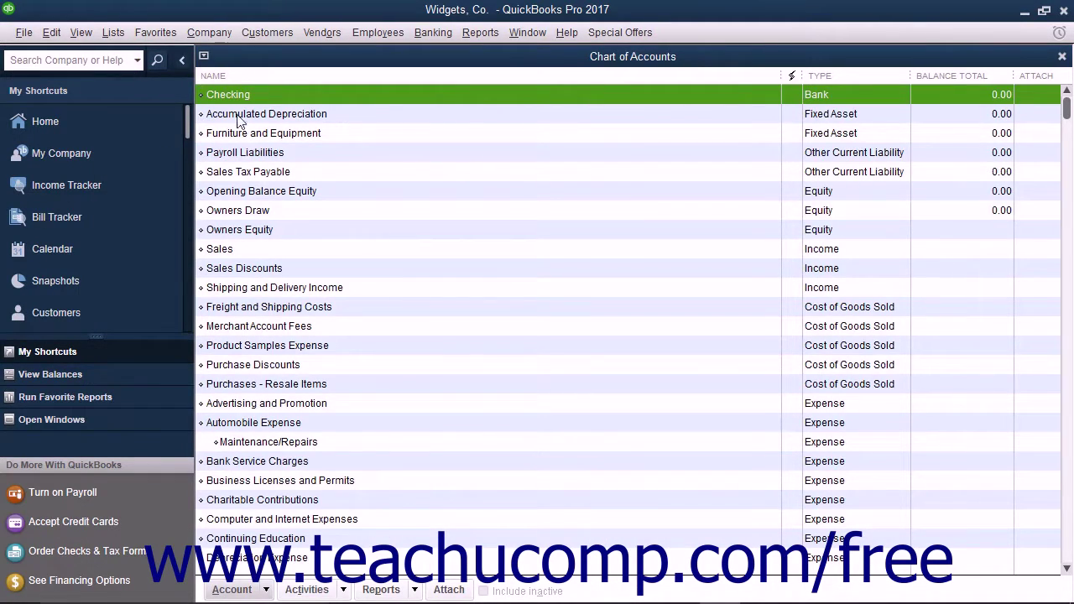
pyautogui.scroll(-8, 286, 218)
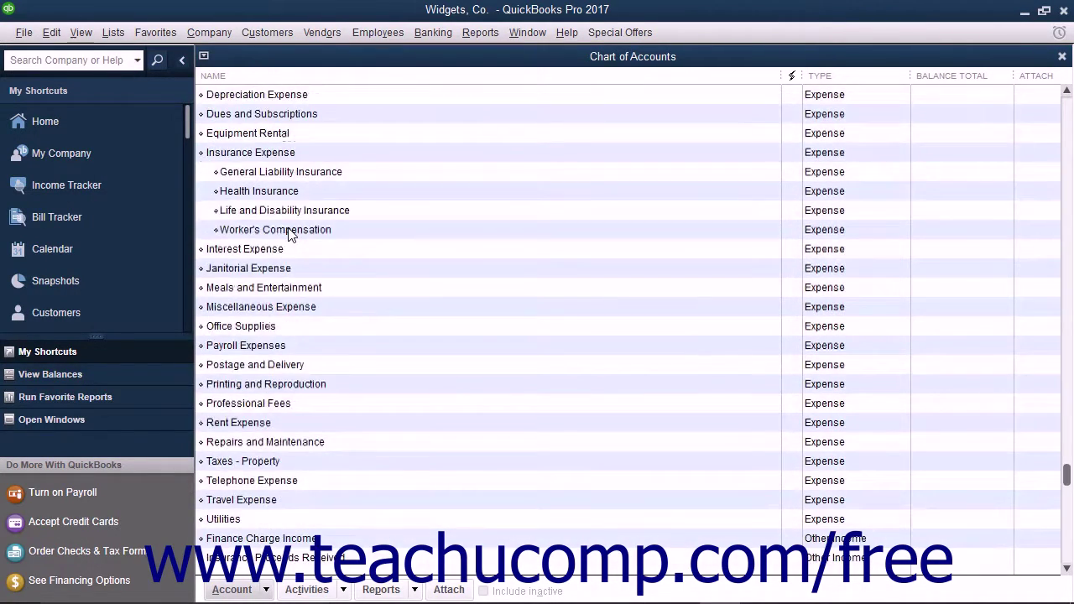
pyautogui.scroll(5, 291, 235)
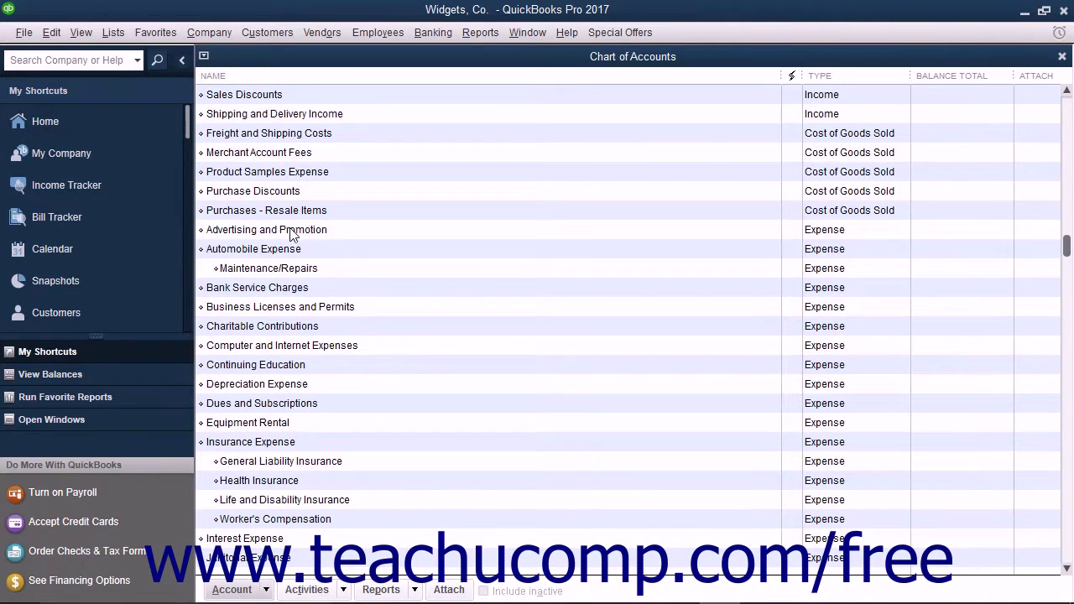
pyautogui.scroll(3, 294, 227)
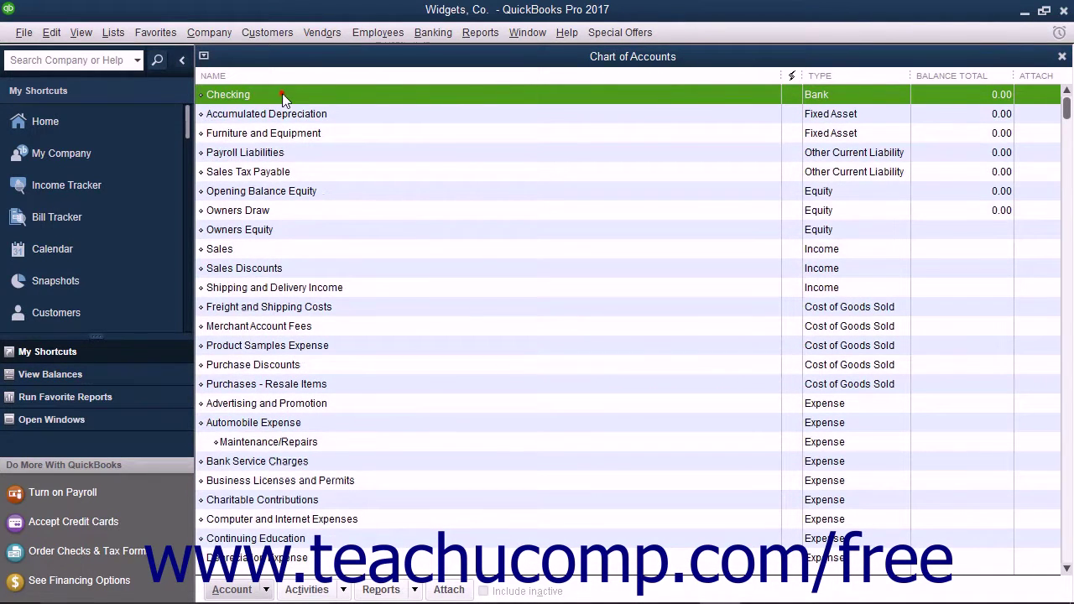
pyautogui.click(235, 588)
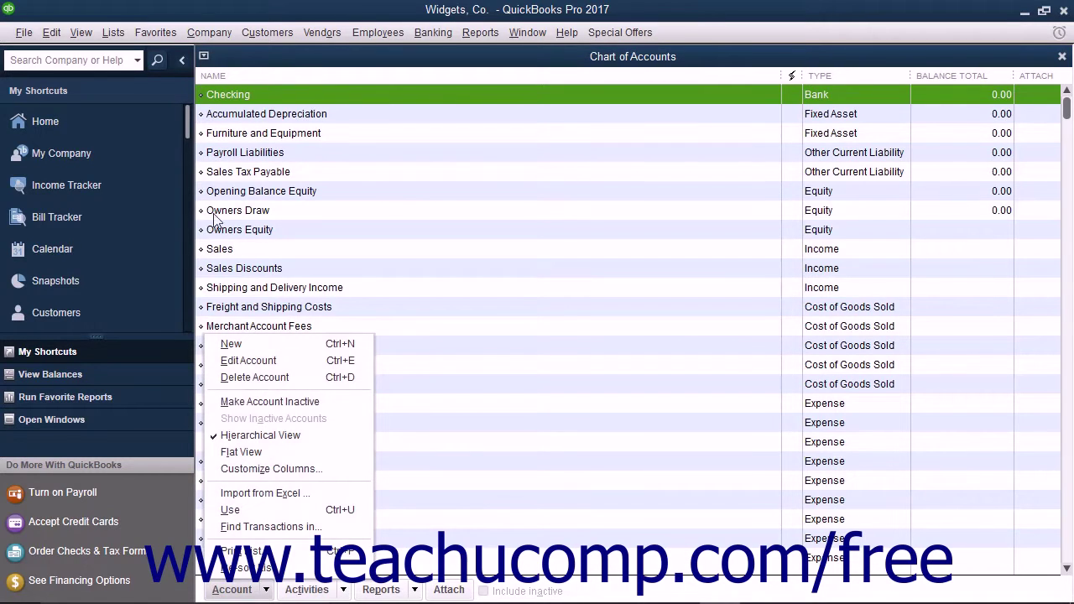
# - Open the Item List, review the commands available for its items, and close the list
pyautogui.click(114, 33)
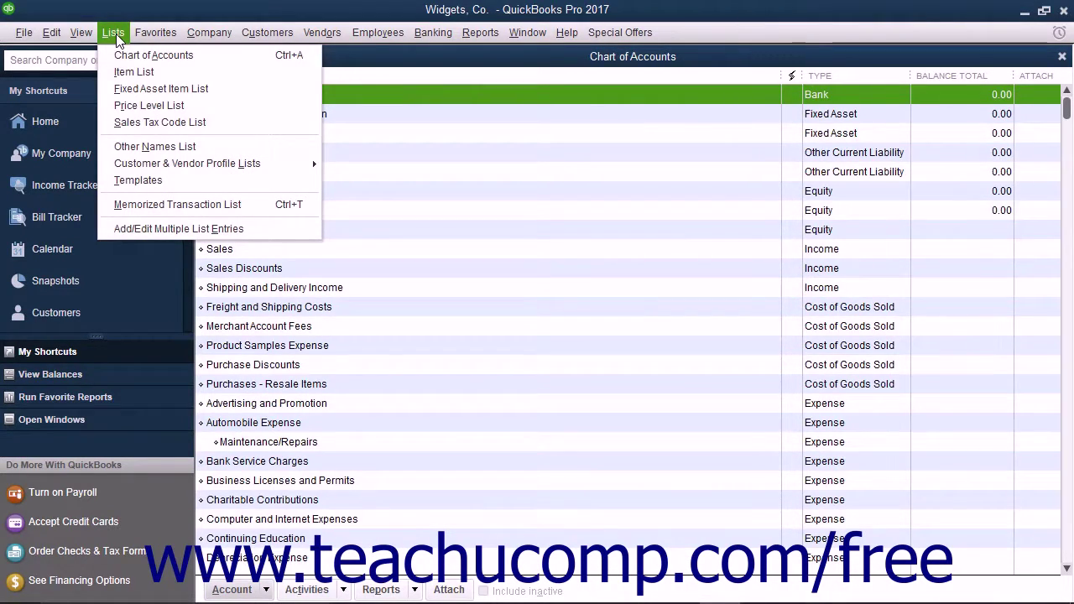
pyautogui.click(134, 74)
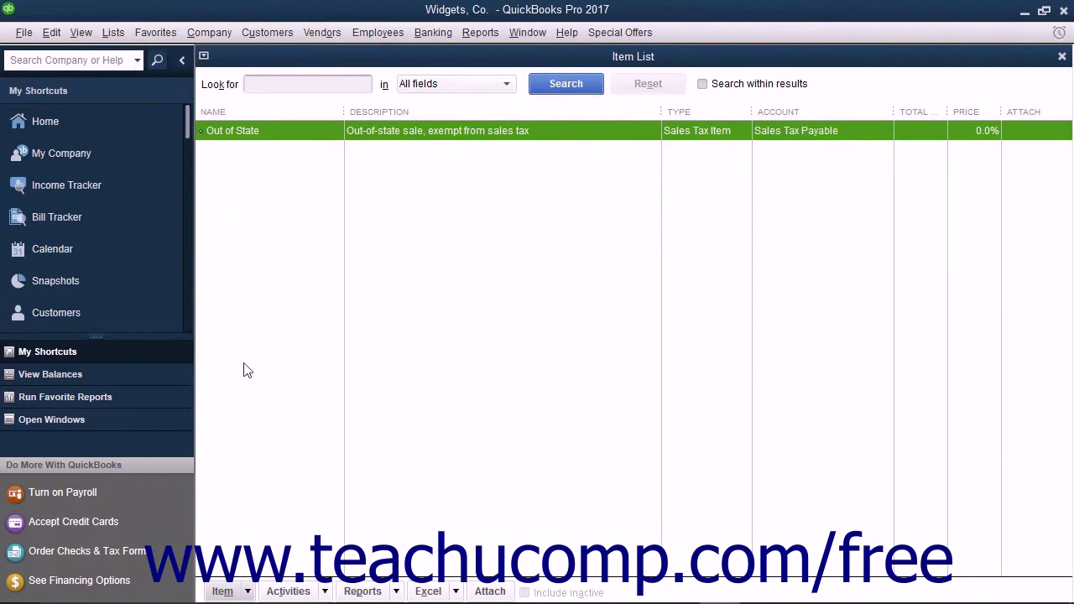
pyautogui.click(225, 591)
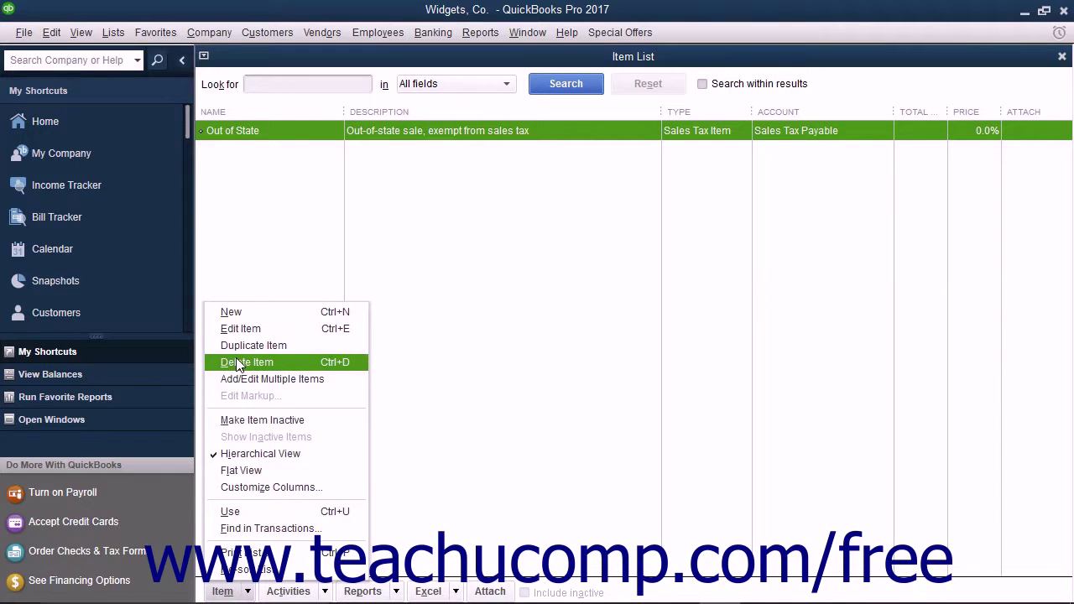
pyautogui.click(223, 590)
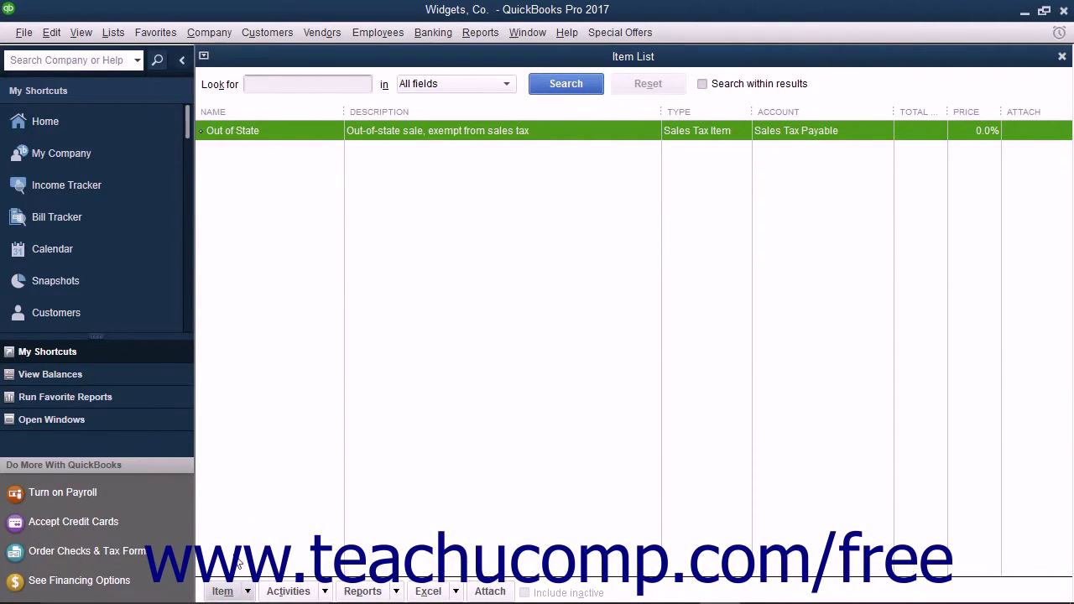
pyautogui.click(1062, 56)
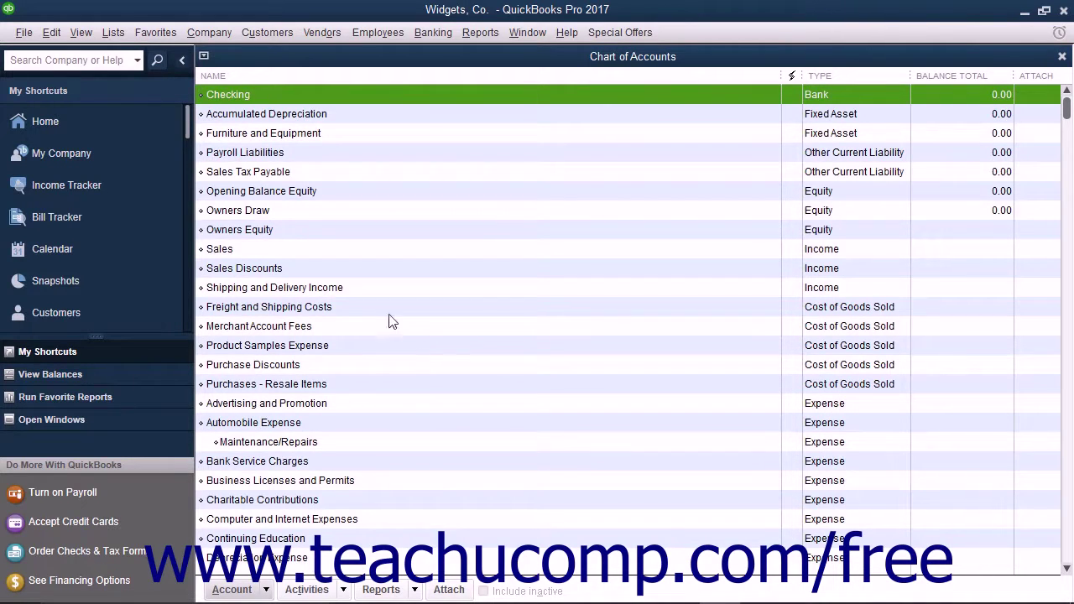
# - Begin adding a new account of the Bank type from the Chart of Accounts
pyautogui.click(111, 32)
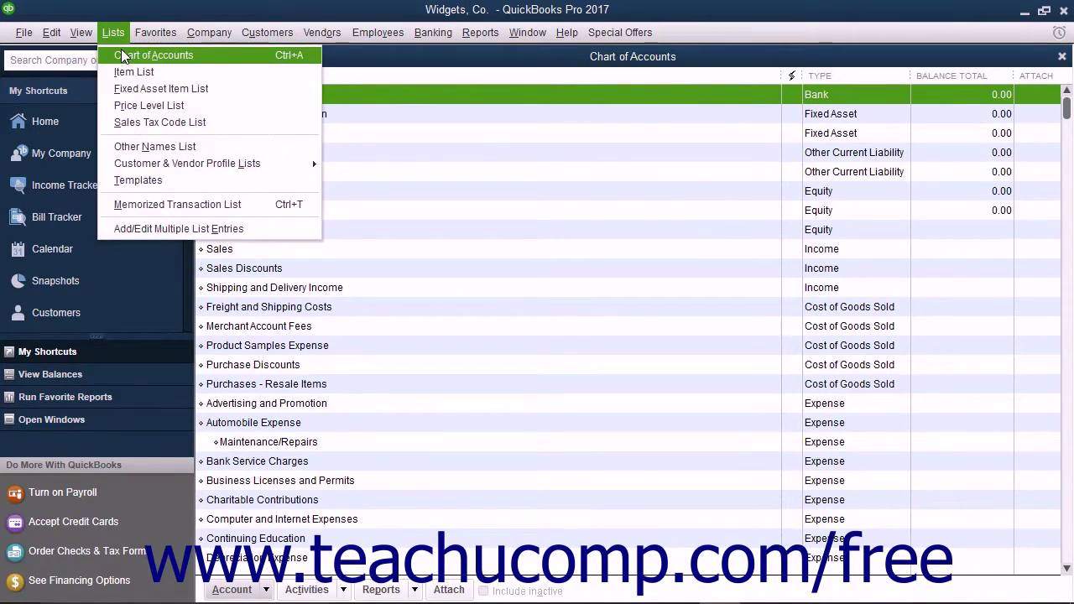
pyautogui.click(123, 54)
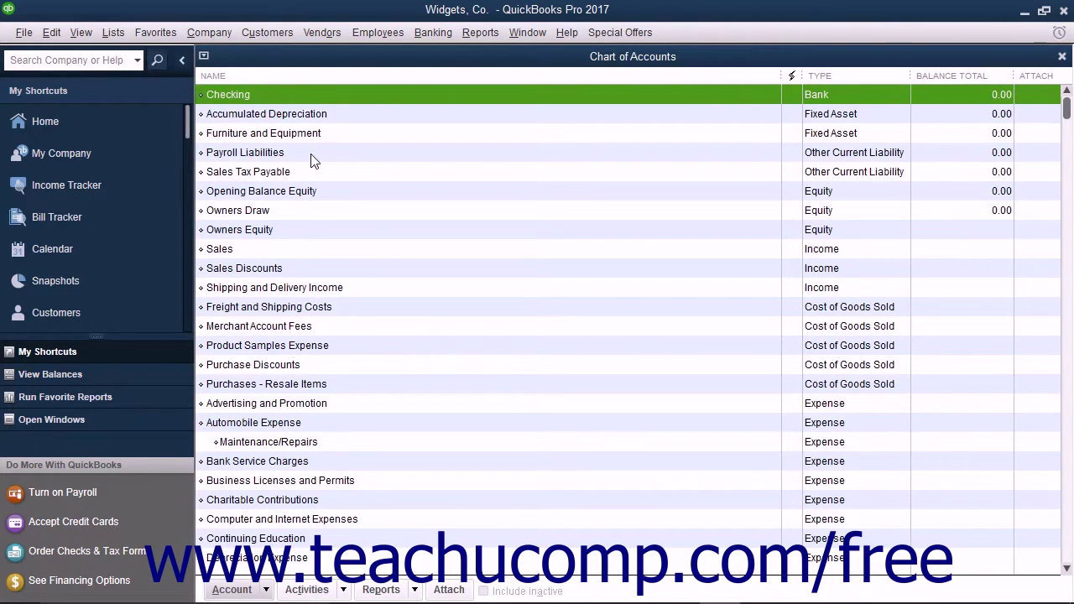
pyautogui.click(256, 591)
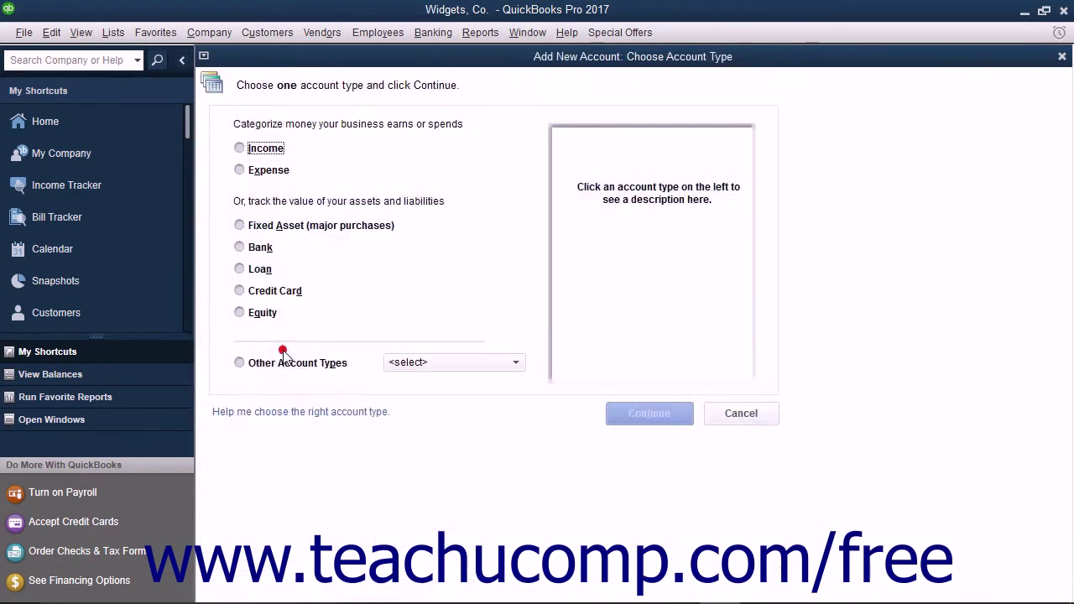
pyautogui.click(283, 350)
pyautogui.click(255, 250)
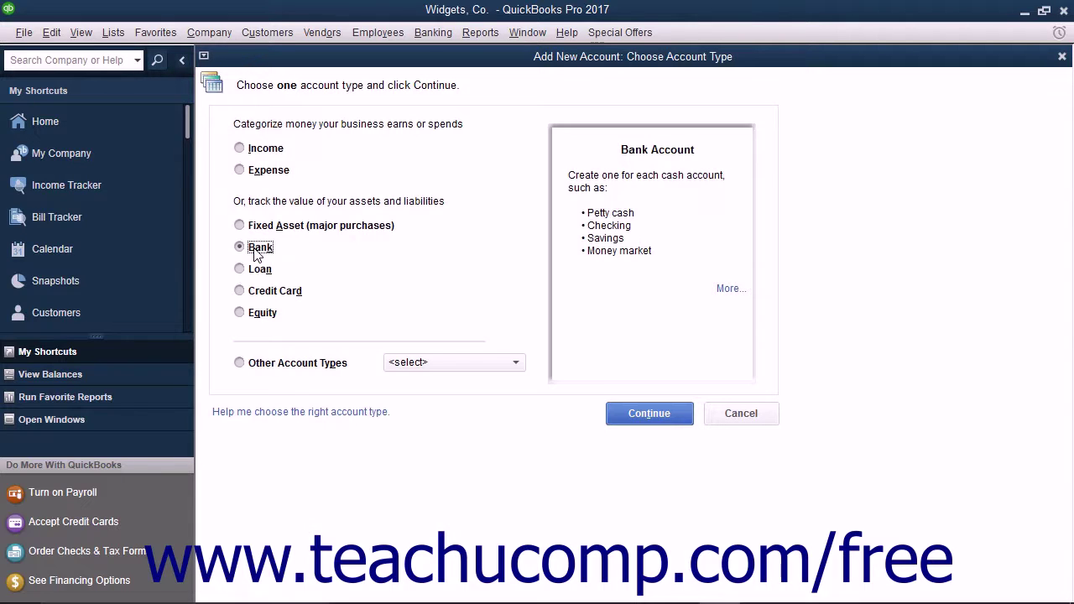
pyautogui.click(638, 420)
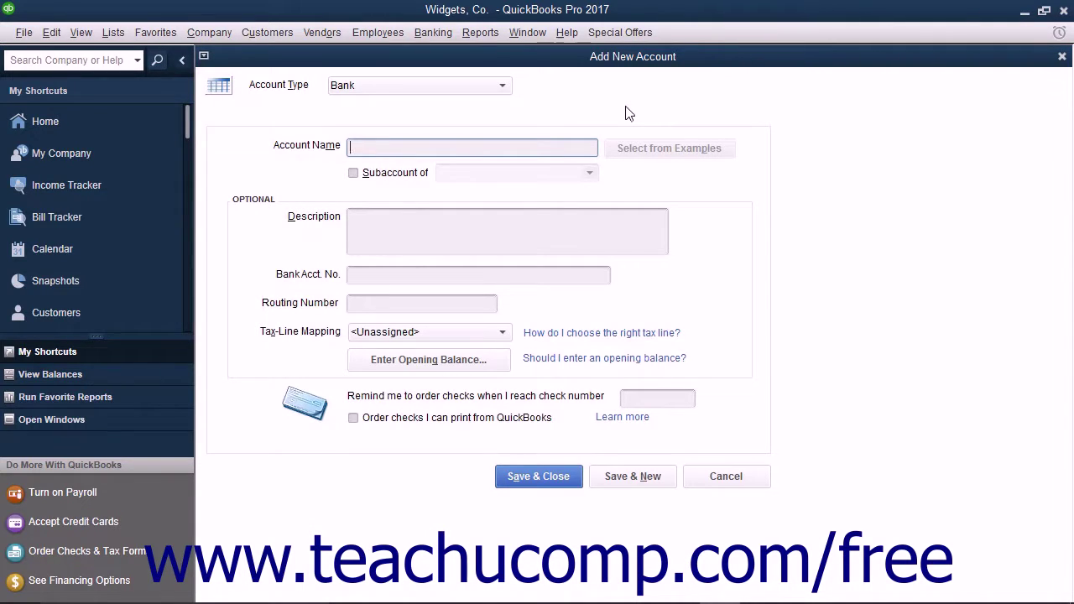
# - Review the available account types, keep Bank, and name the new account Savings
pyautogui.click(504, 88)
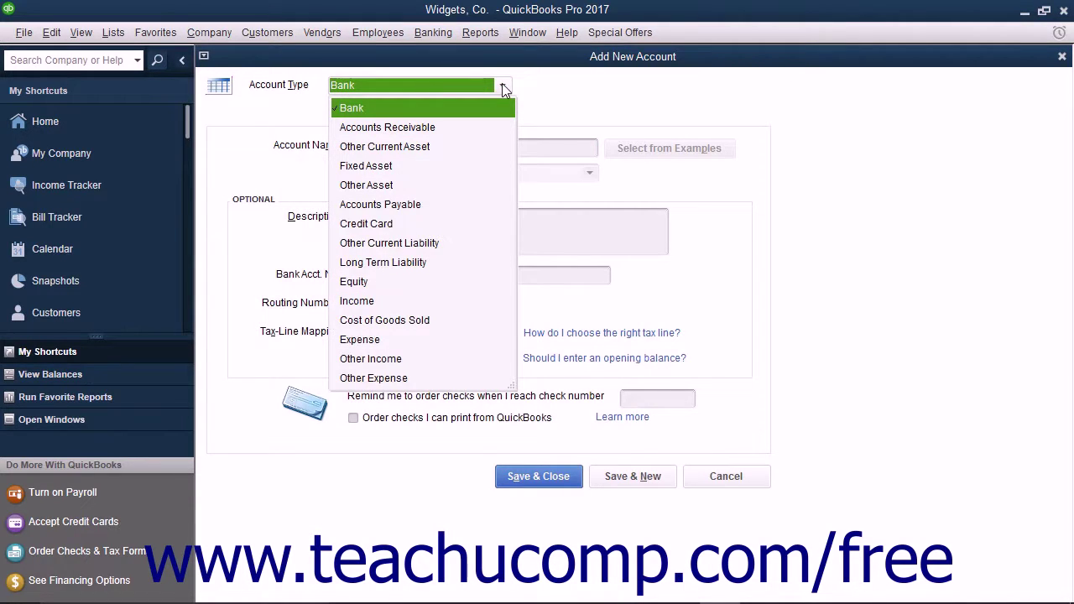
pyautogui.click(468, 106)
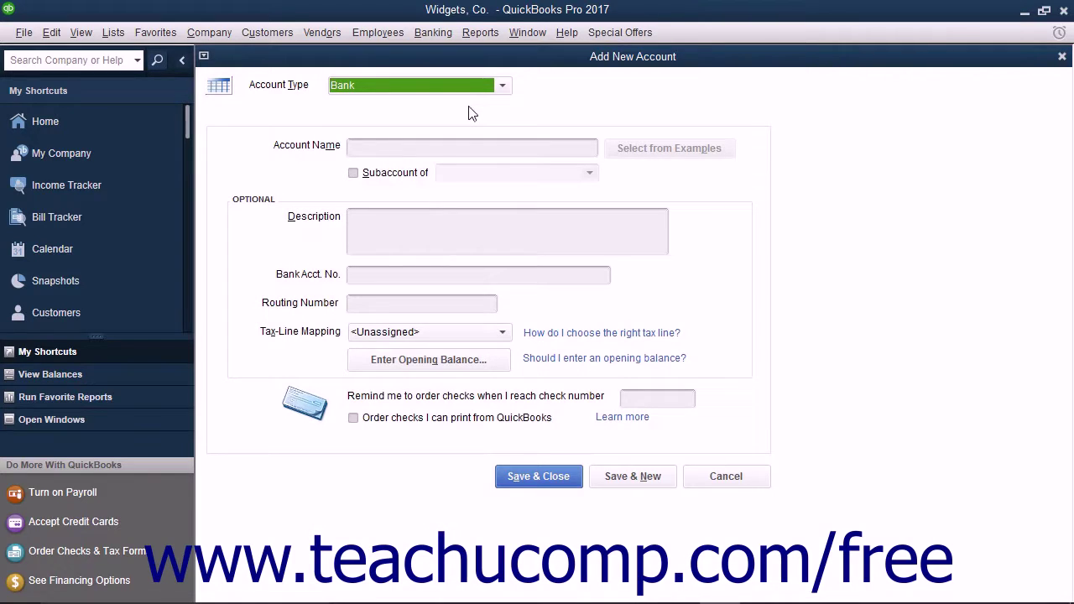
pyautogui.click(450, 146)
pyautogui.write('Savings')
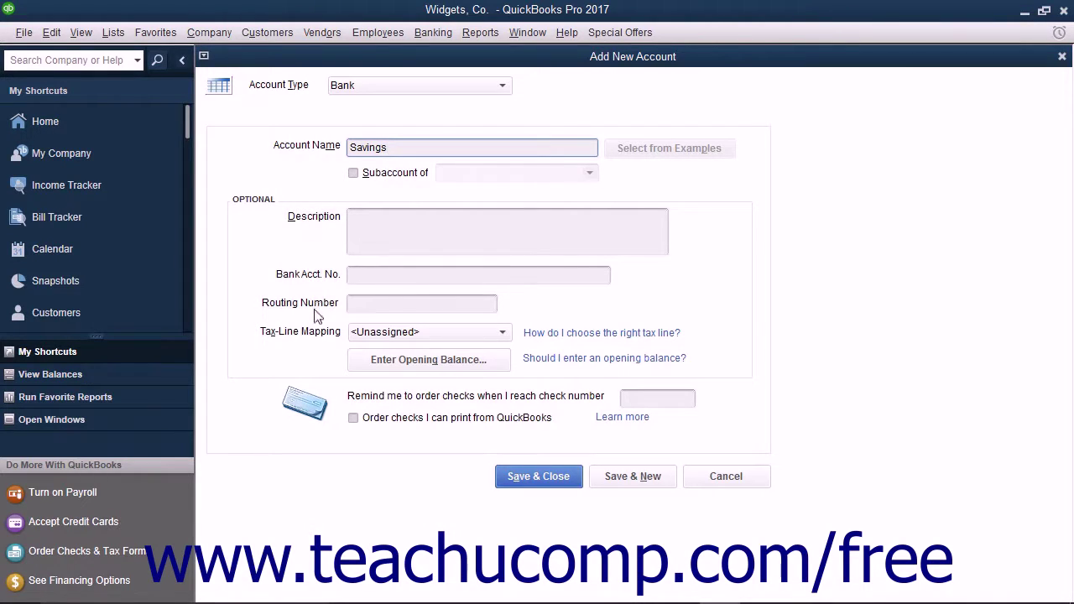
# - Enter the Savings account's opening balance with a statement ending balance of 25,000.00 and ending date 12/31/2015
pyautogui.click(314, 337)
pyautogui.click(491, 359)
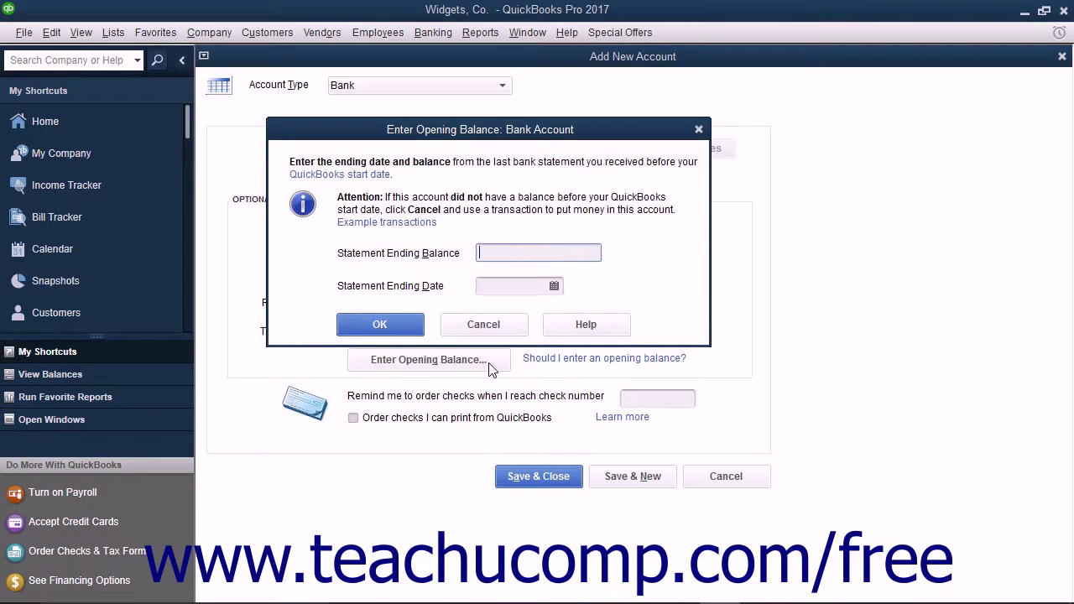
pyautogui.click(489, 252)
pyautogui.write('25000')
pyautogui.click(554, 286)
pyautogui.click(497, 314)
pyautogui.click(496, 313)
pyautogui.click(497, 314)
pyautogui.click(497, 314)
pyautogui.click(497, 314)
pyautogui.click(497, 313)
pyautogui.click(497, 314)
pyautogui.click(496, 314)
pyautogui.click(496, 314)
pyautogui.click(497, 313)
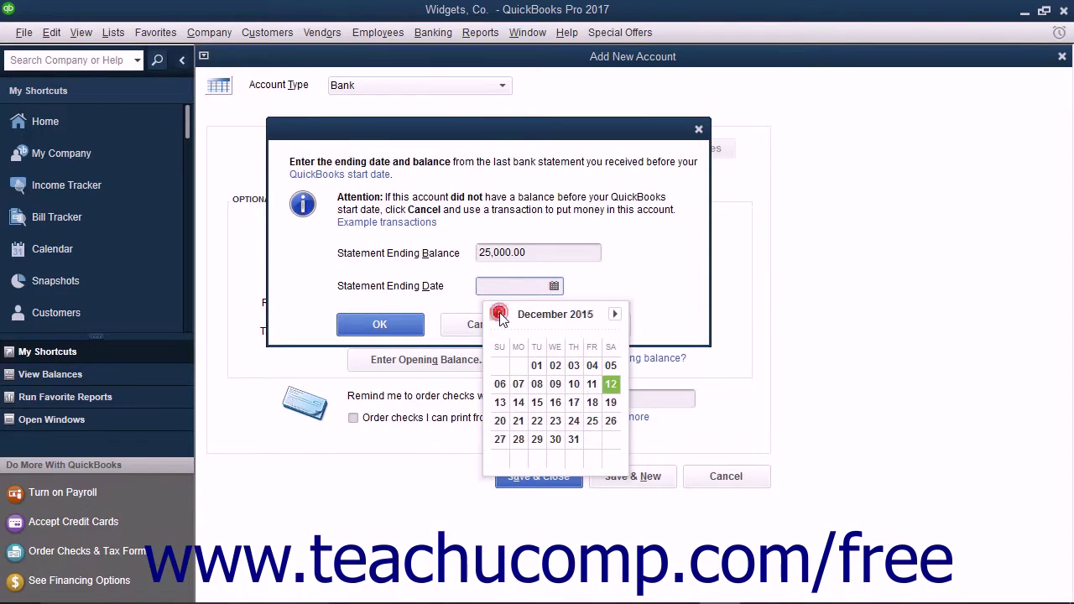
pyautogui.click(573, 439)
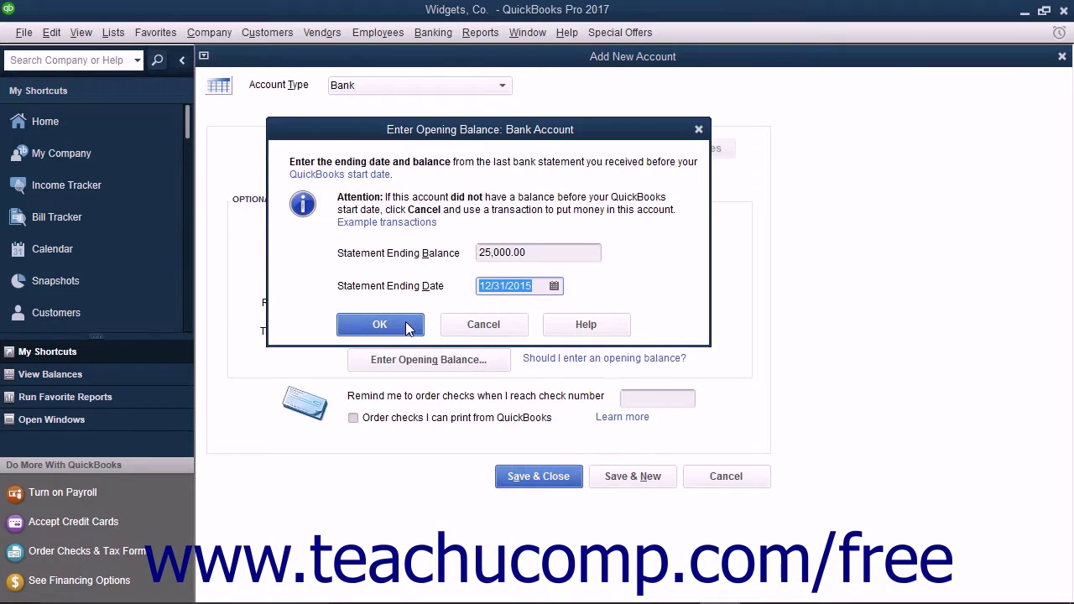
pyautogui.click(380, 324)
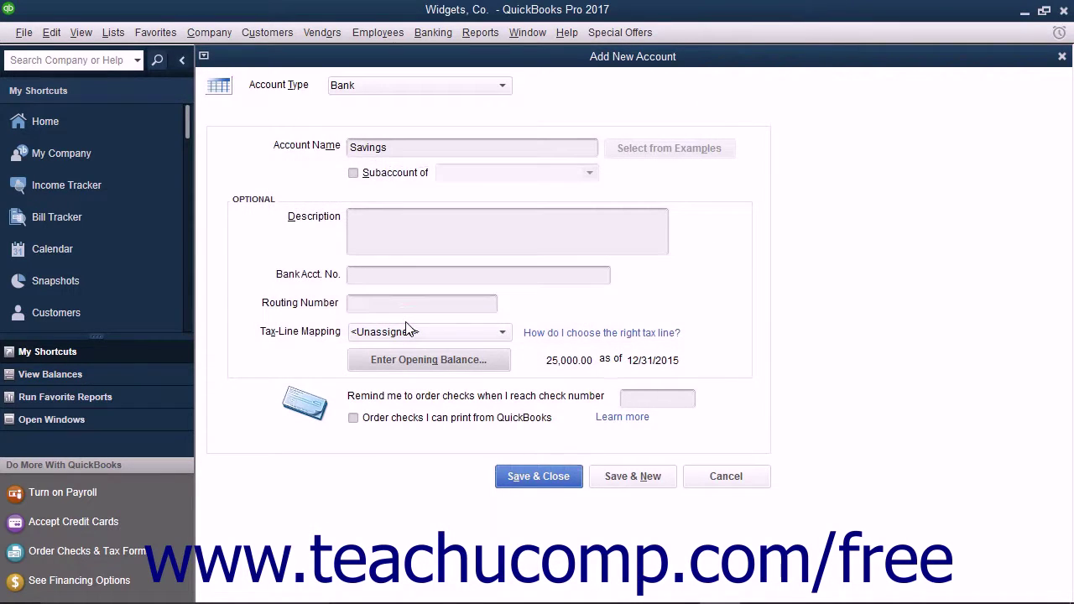
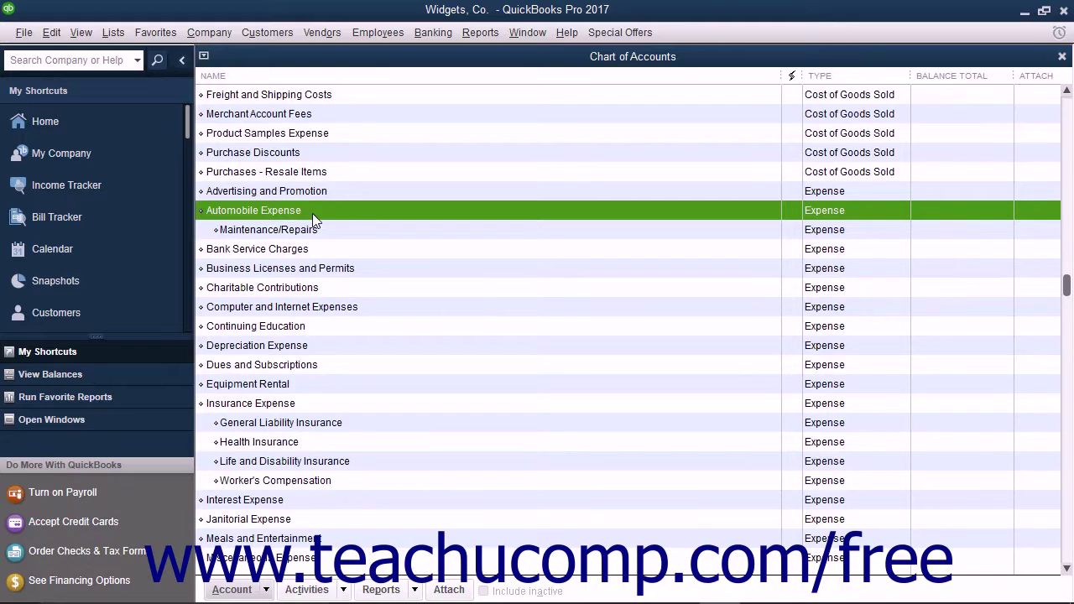
# - Examine the Automobile Expense account and its Maintenance/Repairs subaccount in the Chart of Accounts
pyautogui.click(319, 232)
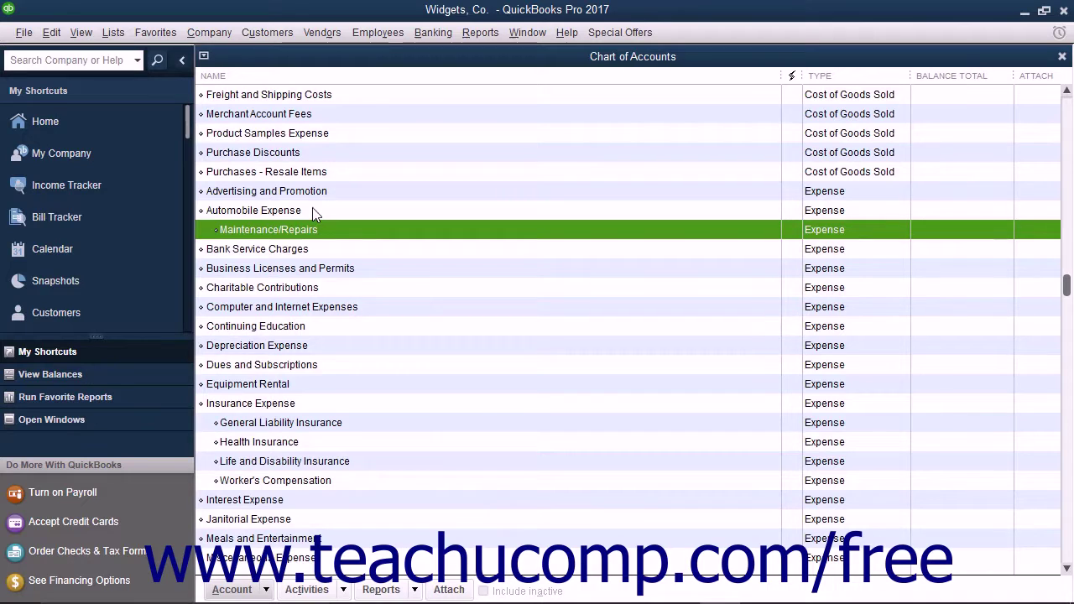
pyautogui.click(312, 210)
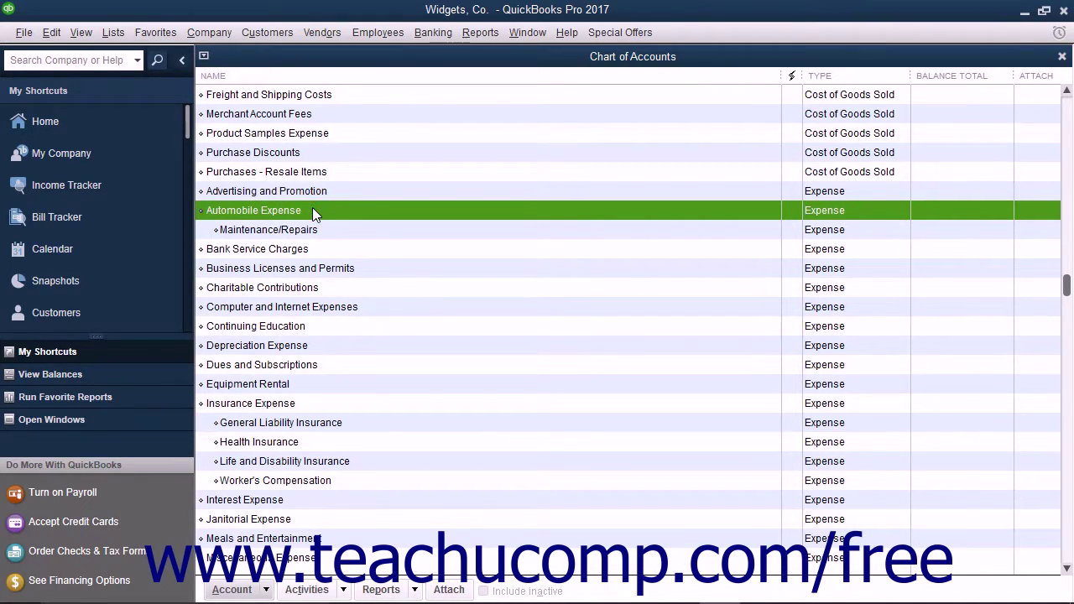
pyautogui.click(294, 230)
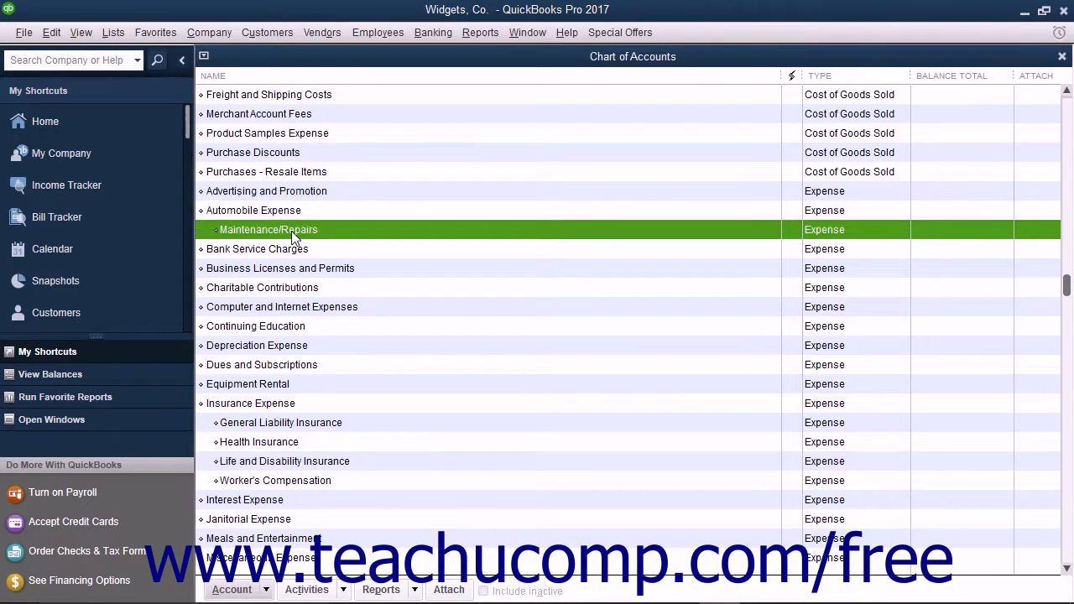
pyautogui.click(296, 209)
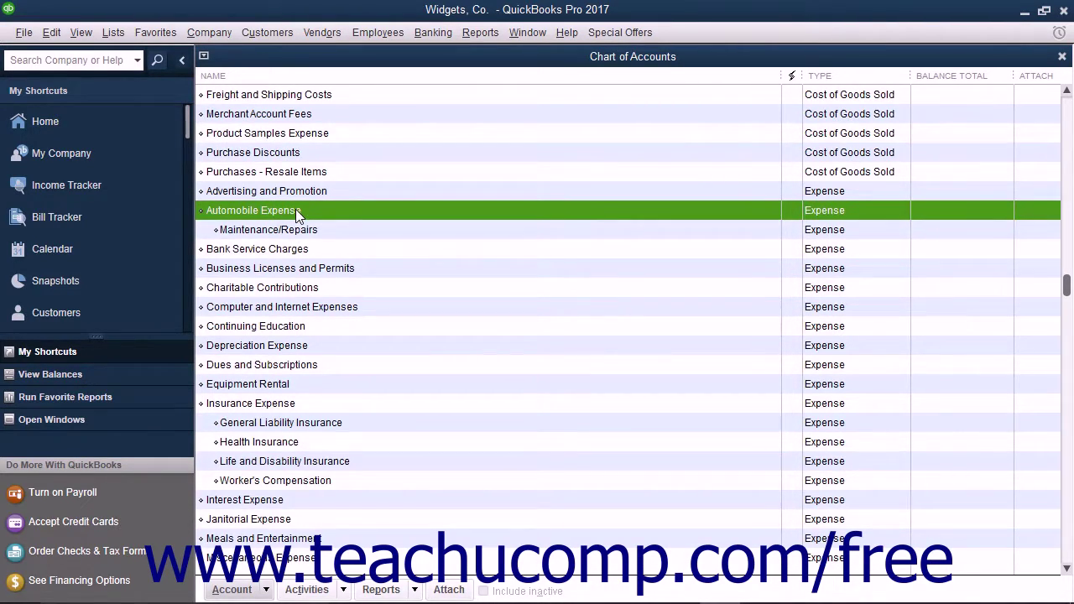
# - Begin adding another new account, choosing Expense as its account type
pyautogui.click(235, 589)
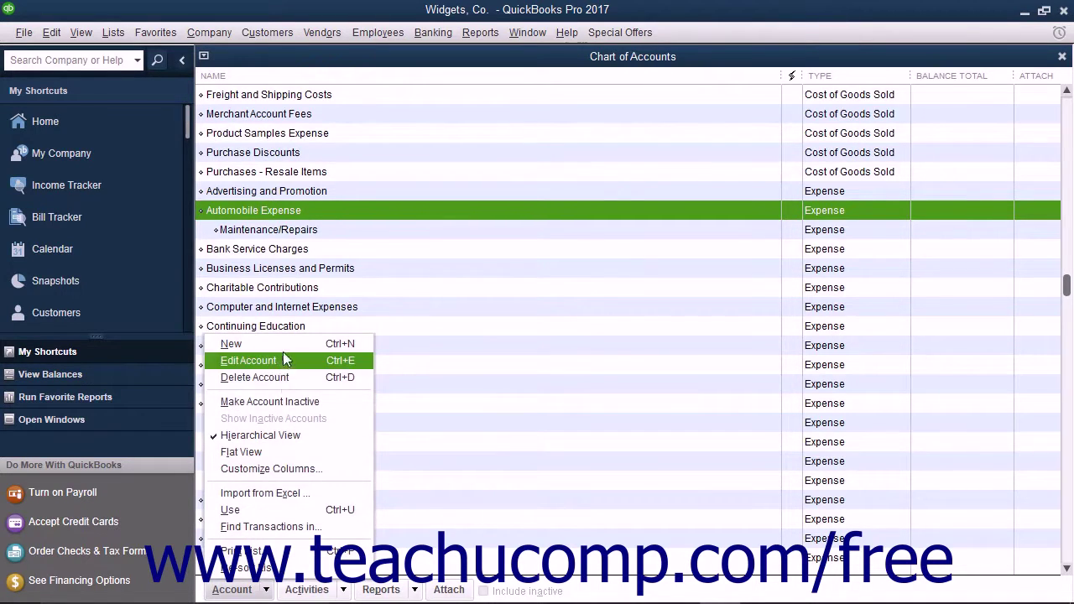
pyautogui.click(283, 344)
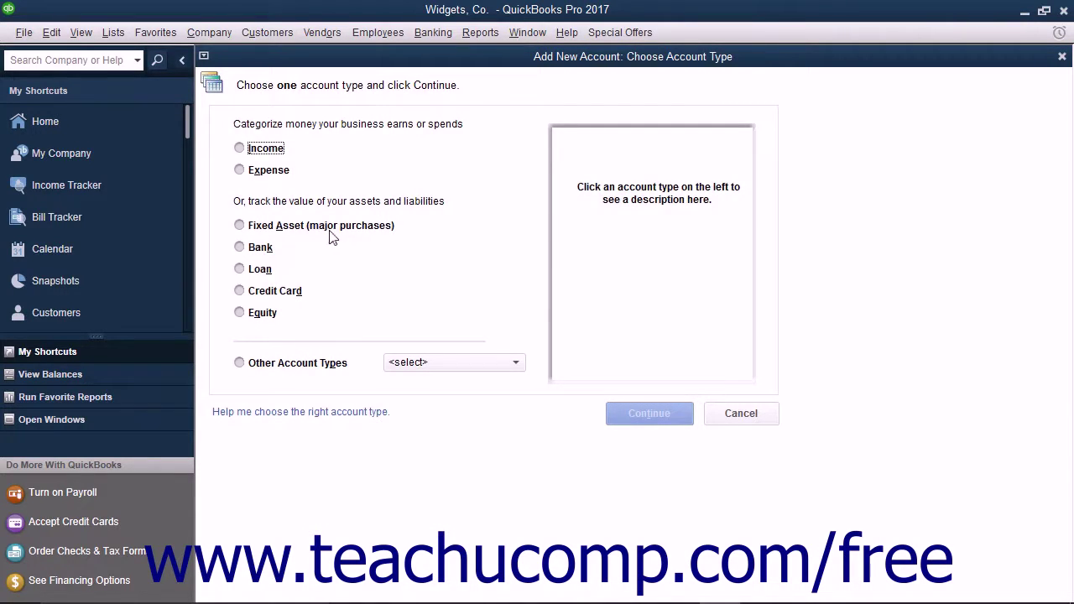
pyautogui.click(278, 170)
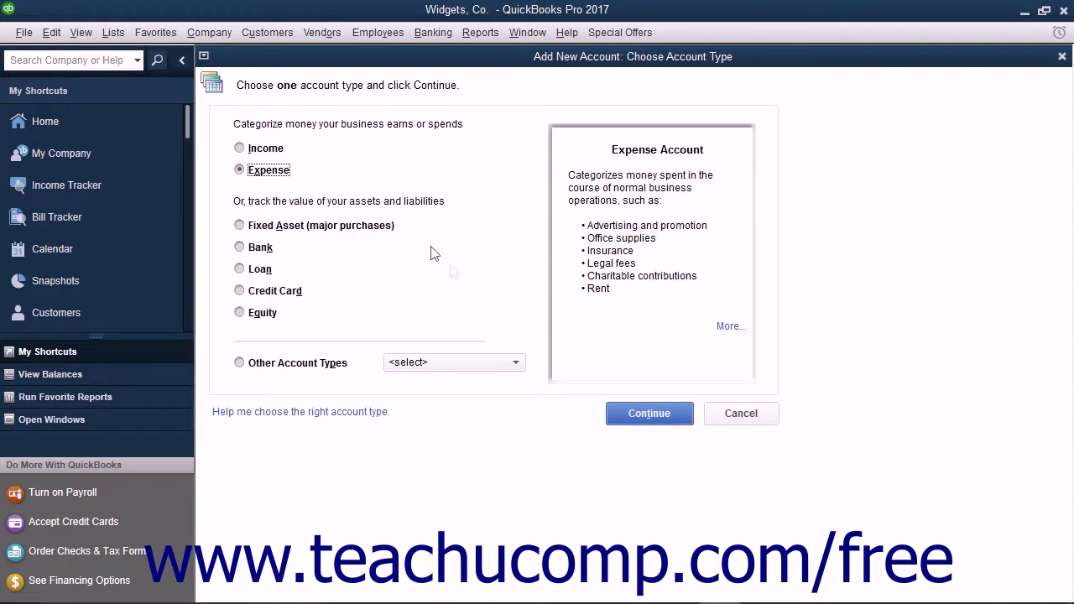
pyautogui.click(644, 419)
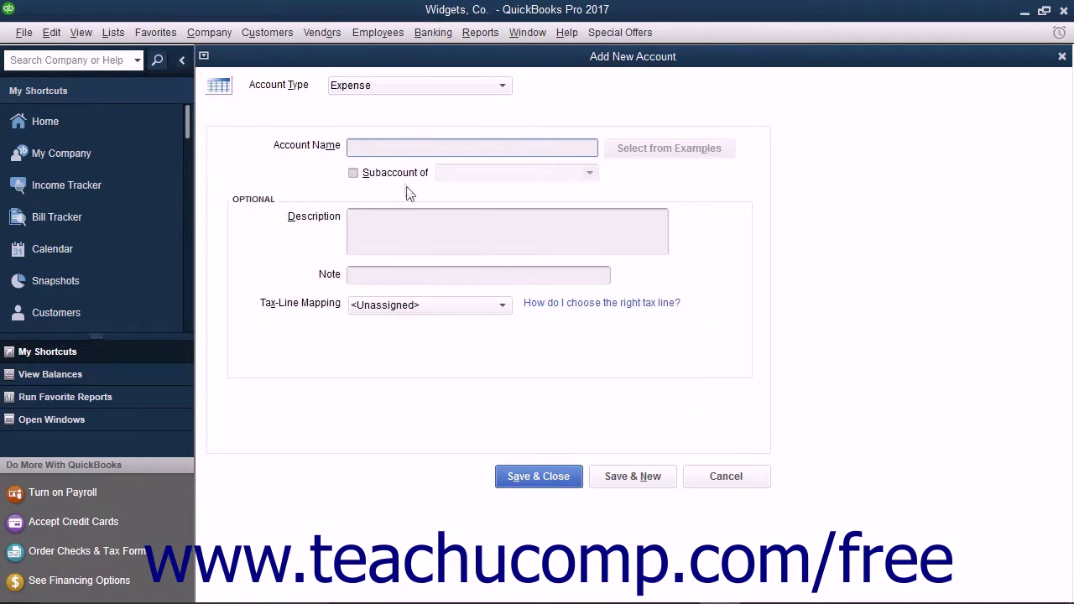
# - Name the expense account Gas, make it a subaccount of Automobile Expense, and save it
pyautogui.write('Gas')
pyautogui.click(386, 173)
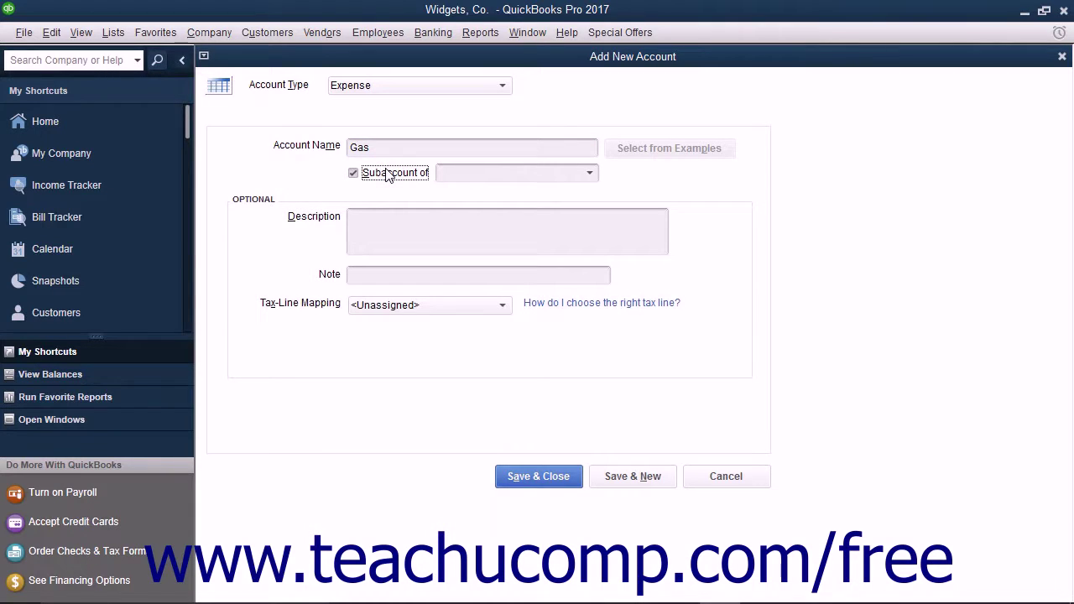
pyautogui.click(590, 174)
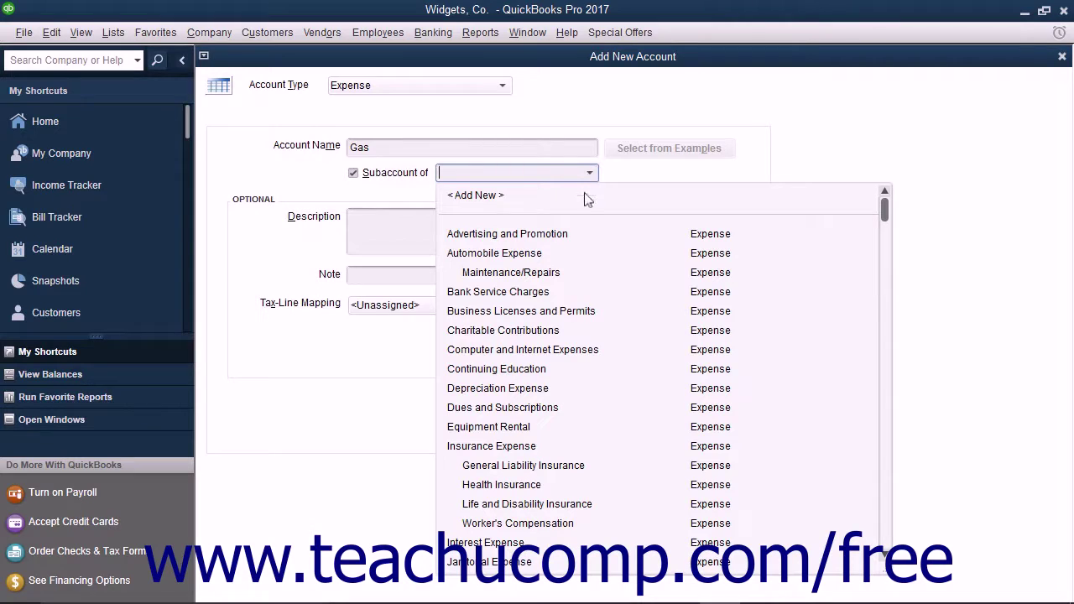
pyautogui.click(528, 256)
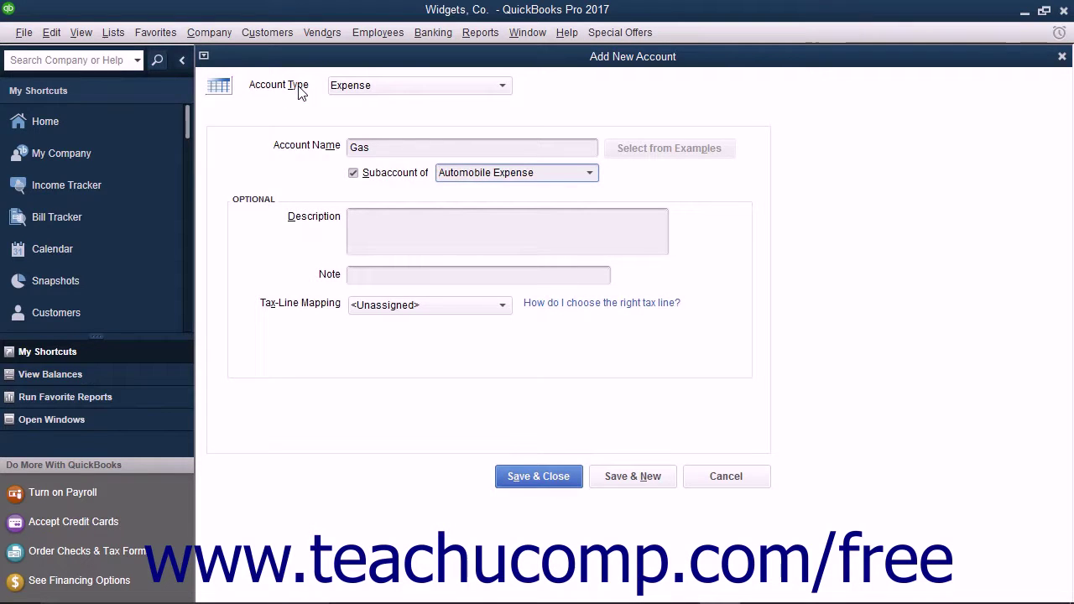
pyautogui.click(523, 477)
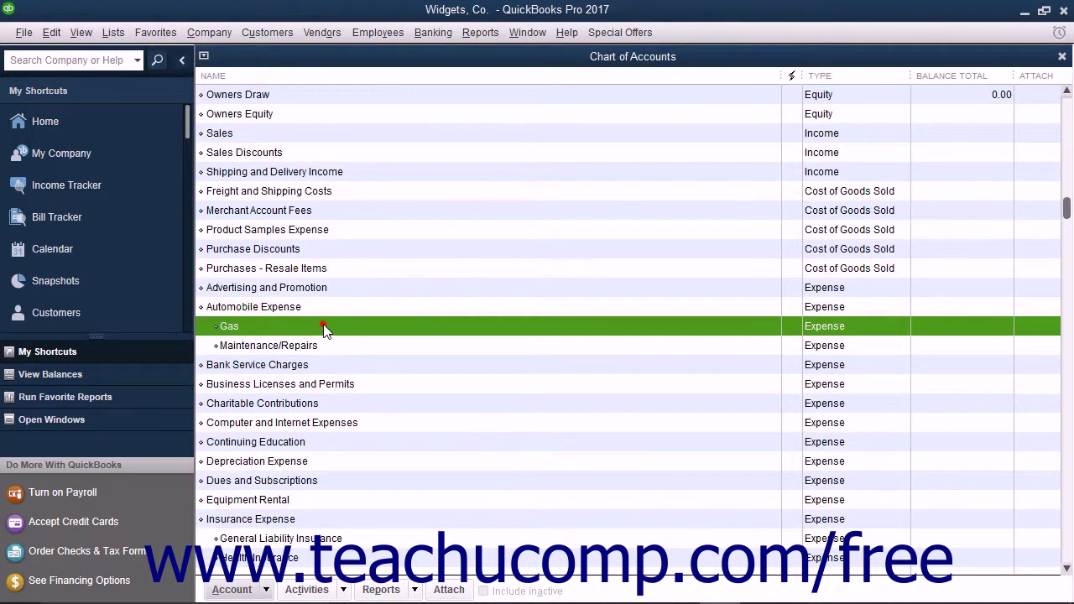
# - Rename the Gas subaccount of Automobile Expense to Fuel and save the account
pyautogui.click(264, 591)
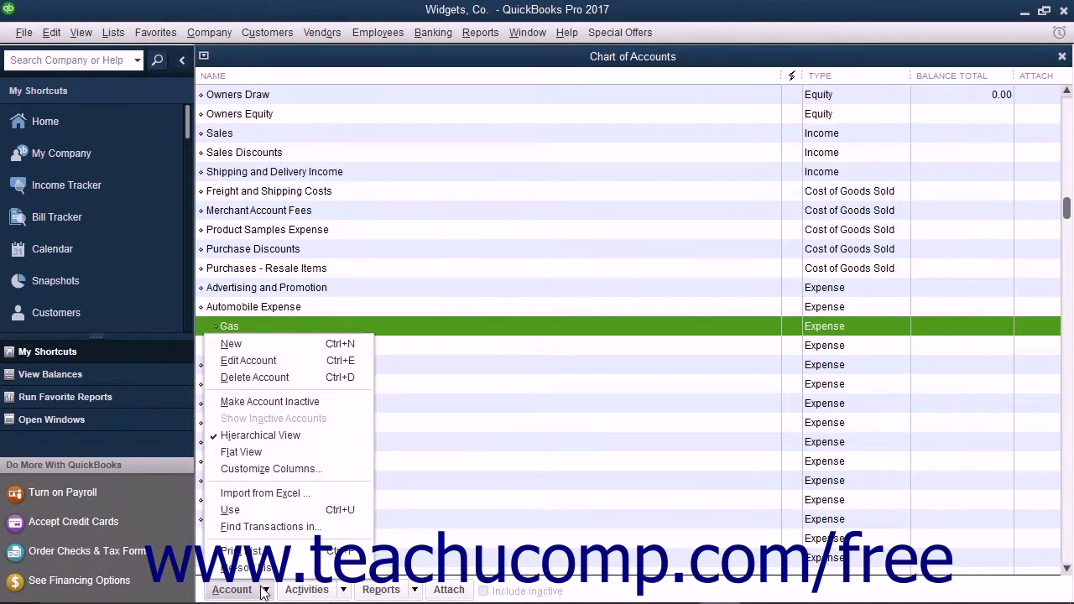
pyautogui.click(271, 326)
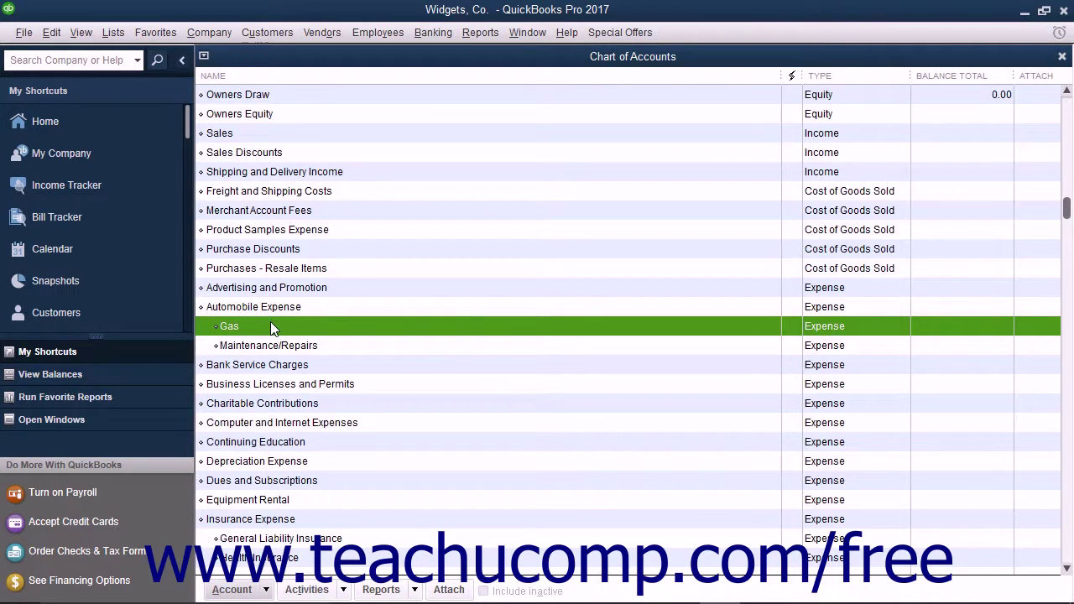
pyautogui.rightClick(270, 326)
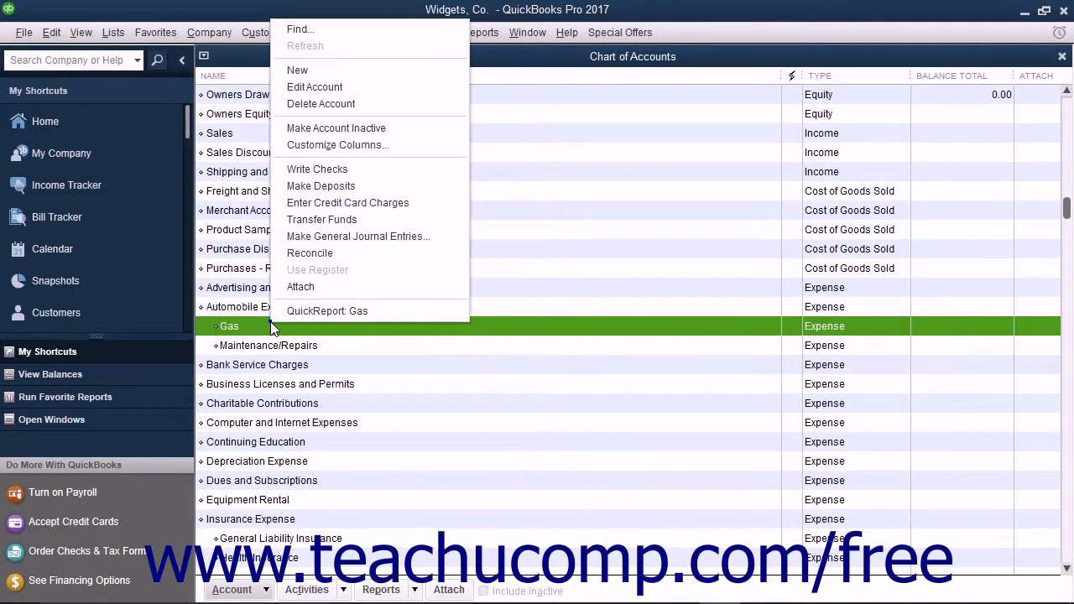
pyautogui.click(319, 89)
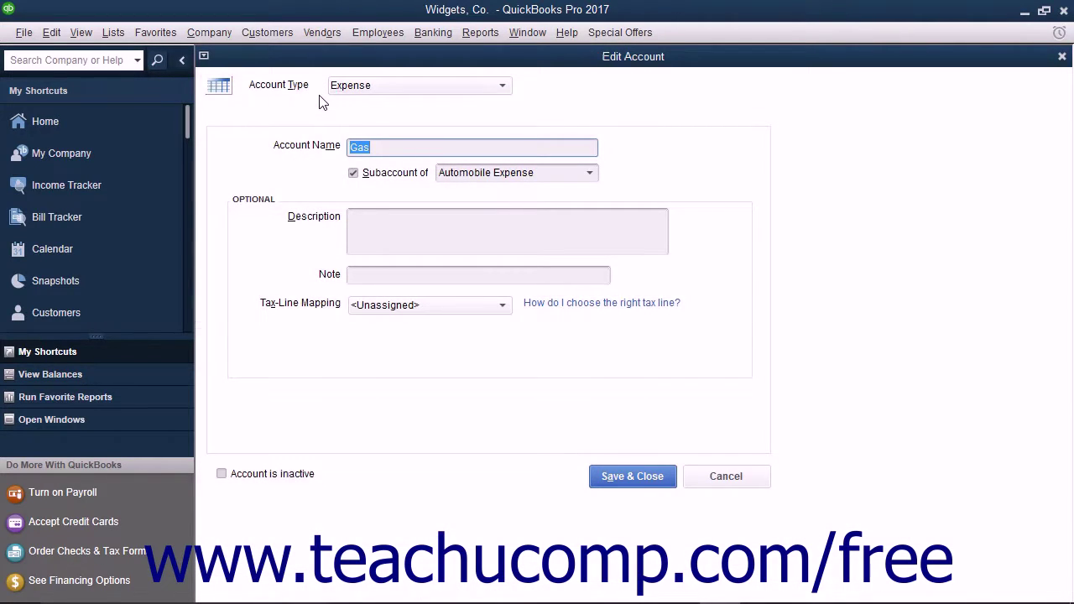
pyautogui.write('Fuel')
pyautogui.click(623, 476)
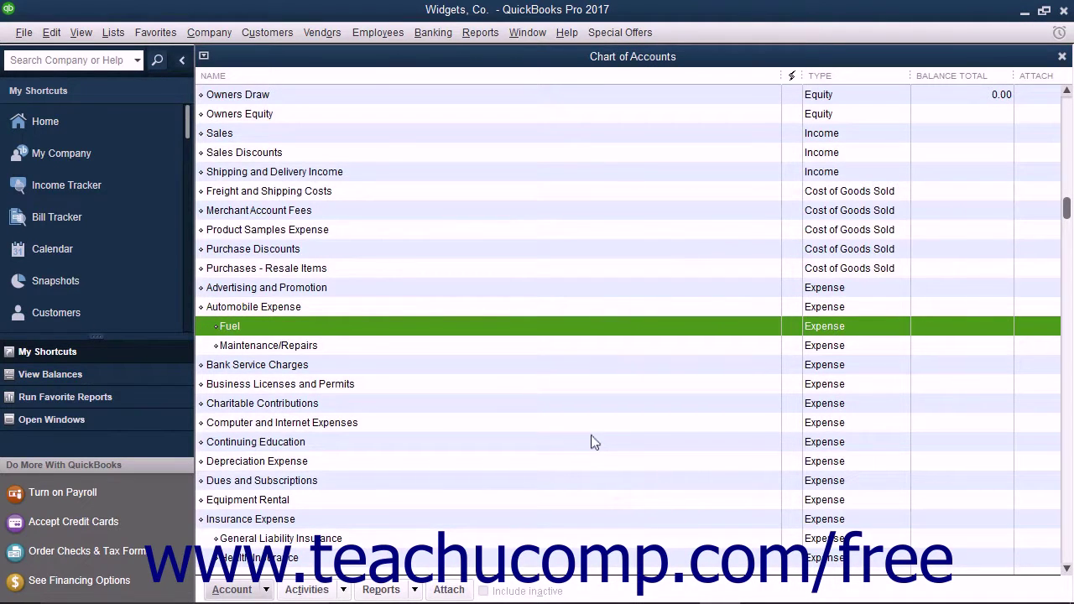
# - Delete the Miscellaneous Expense account from the Chart of Accounts
pyautogui.scroll(-3, 592, 442)
pyautogui.scroll(-2, 592, 442)
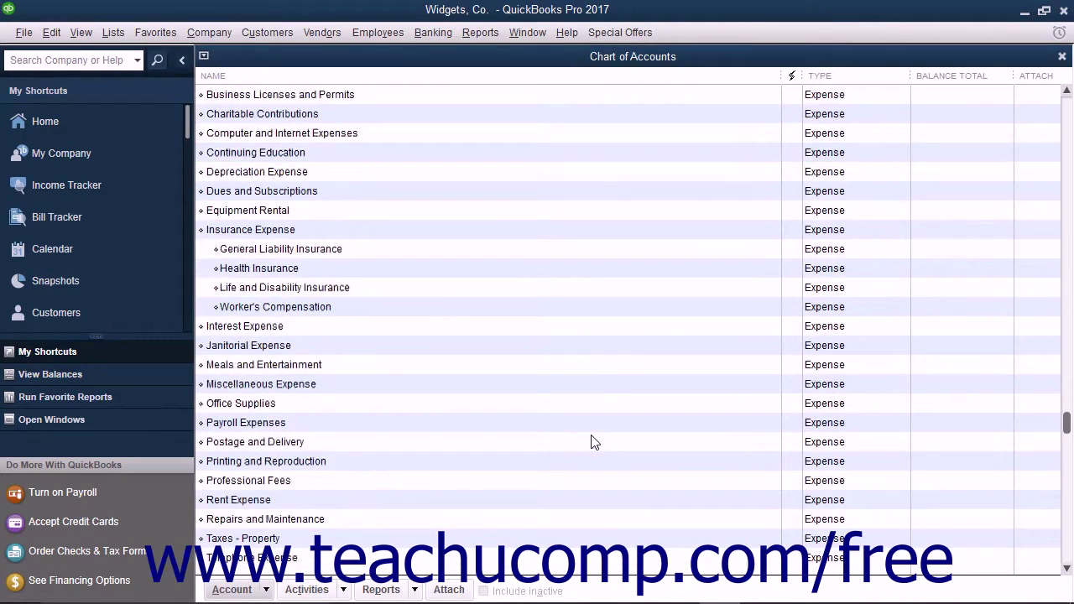
pyautogui.click(354, 391)
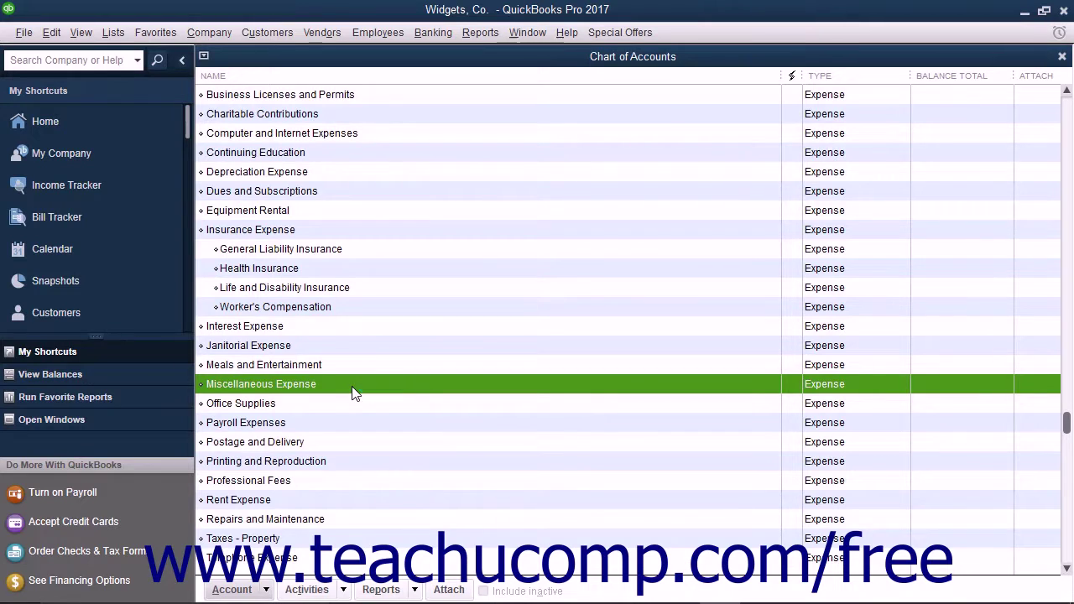
pyautogui.click(266, 590)
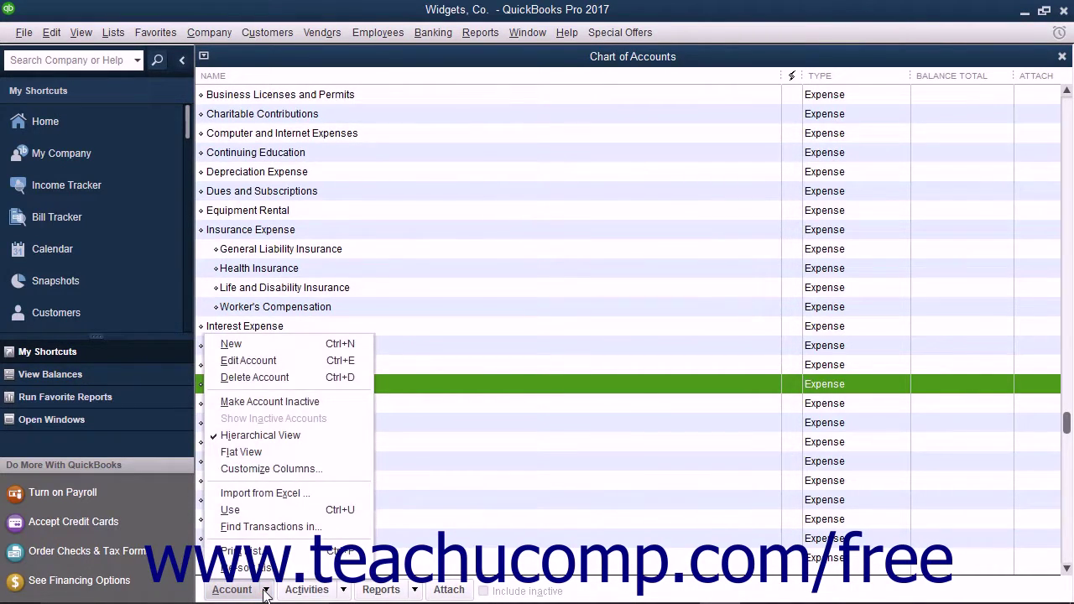
pyautogui.click(292, 379)
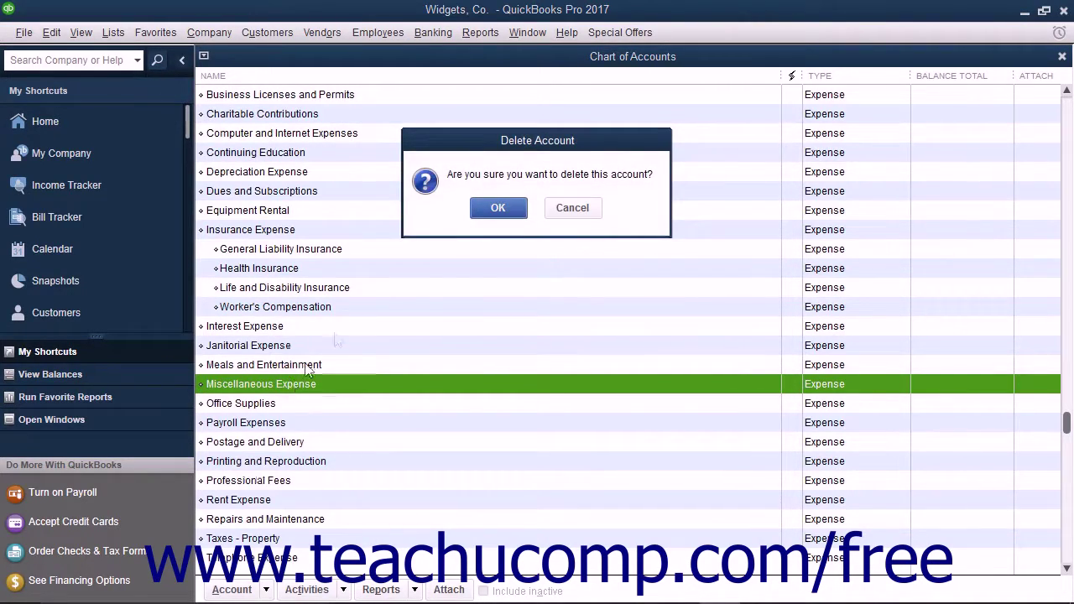
pyautogui.click(497, 213)
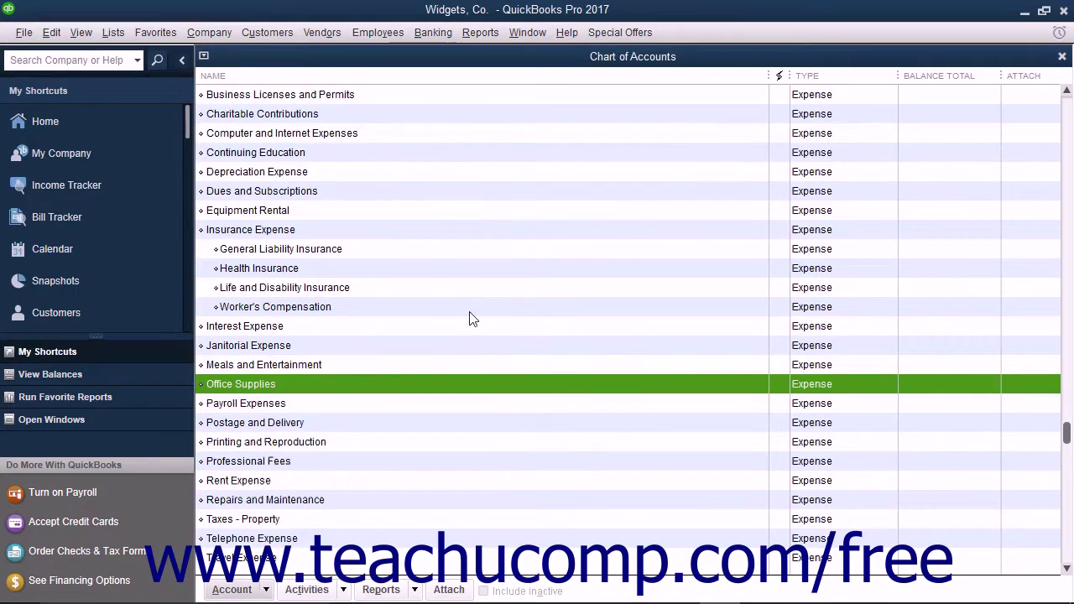
# - Make the Purchases - Resale Items account inactive in the Chart of Accounts
pyautogui.scroll(3, 470, 318)
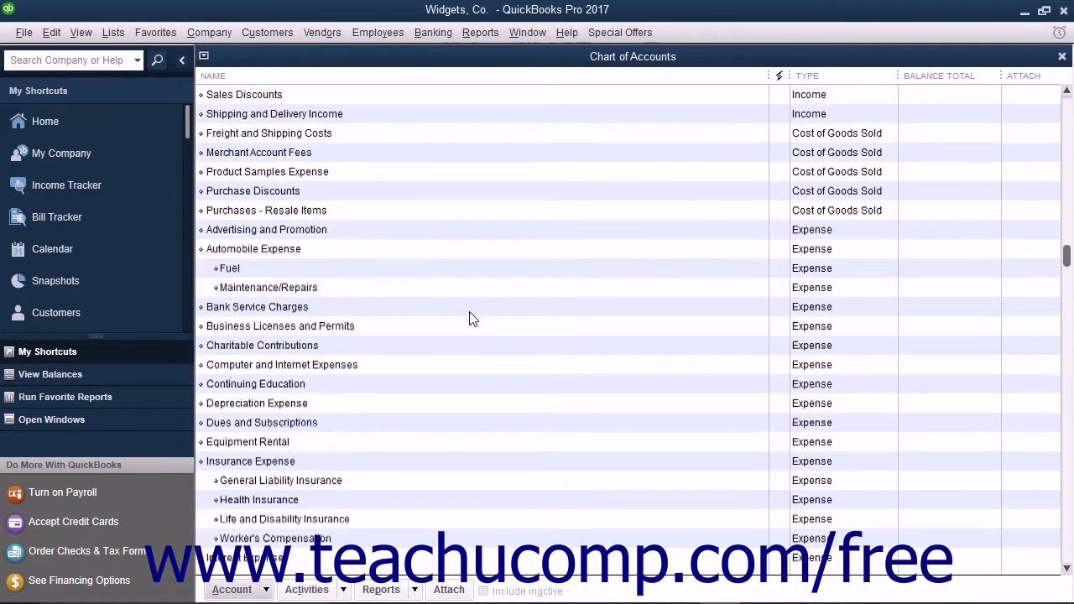
pyautogui.click(312, 216)
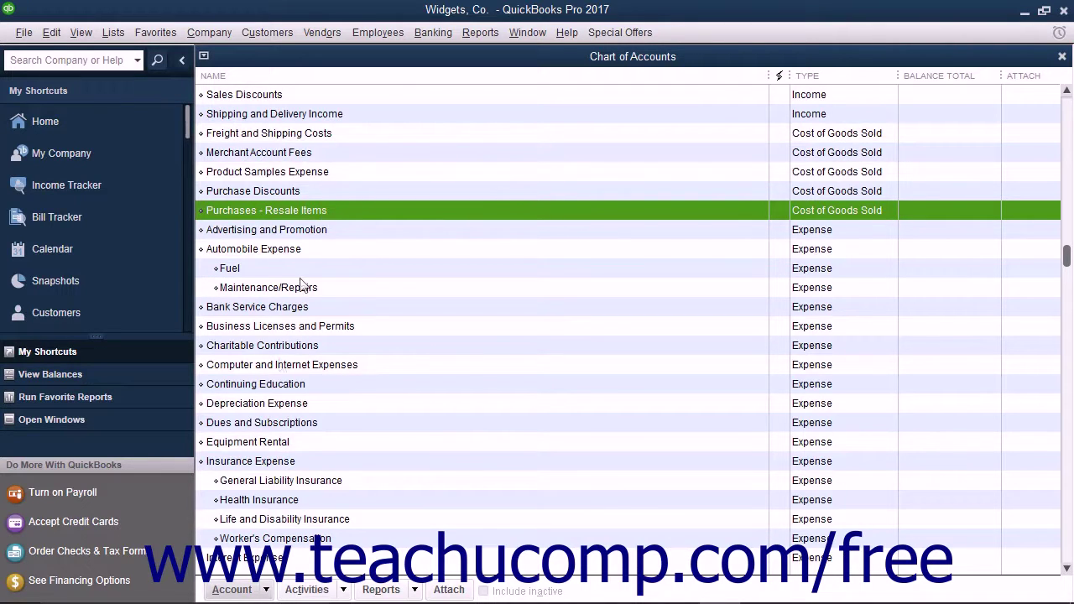
pyautogui.click(265, 591)
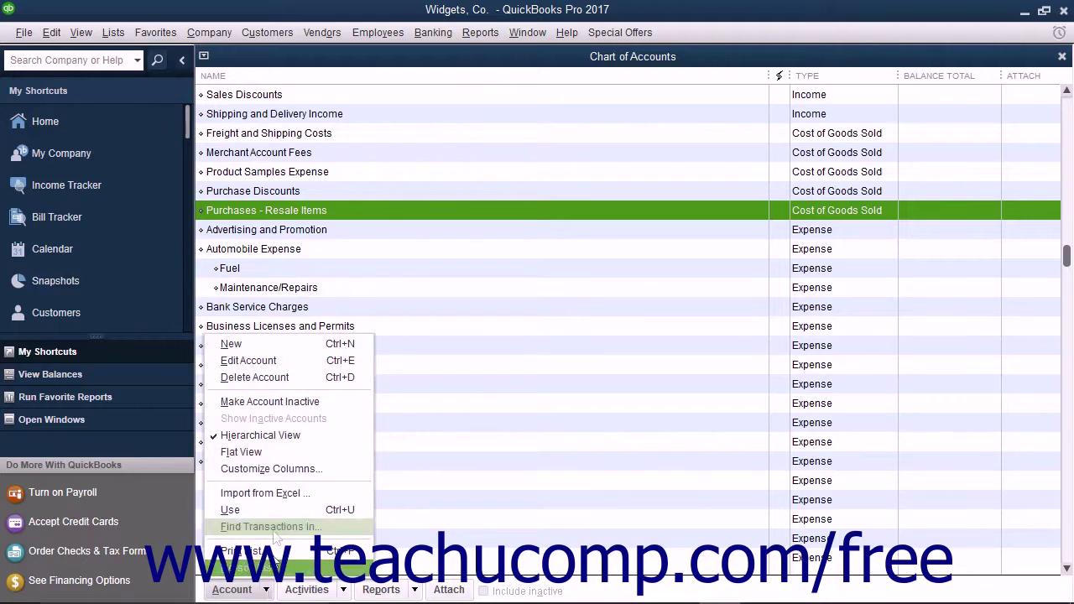
pyautogui.click(300, 403)
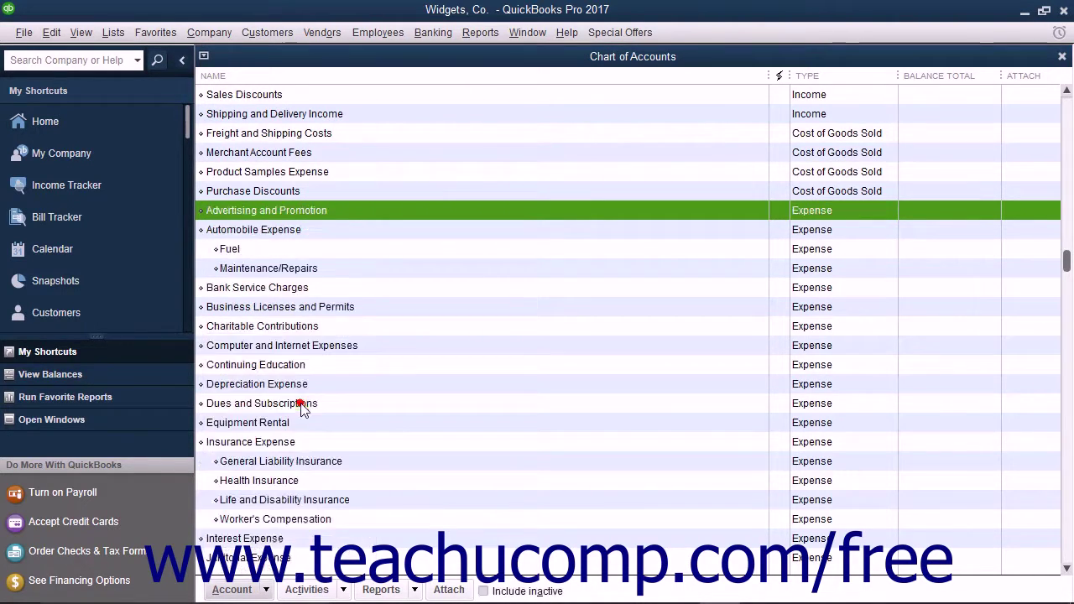